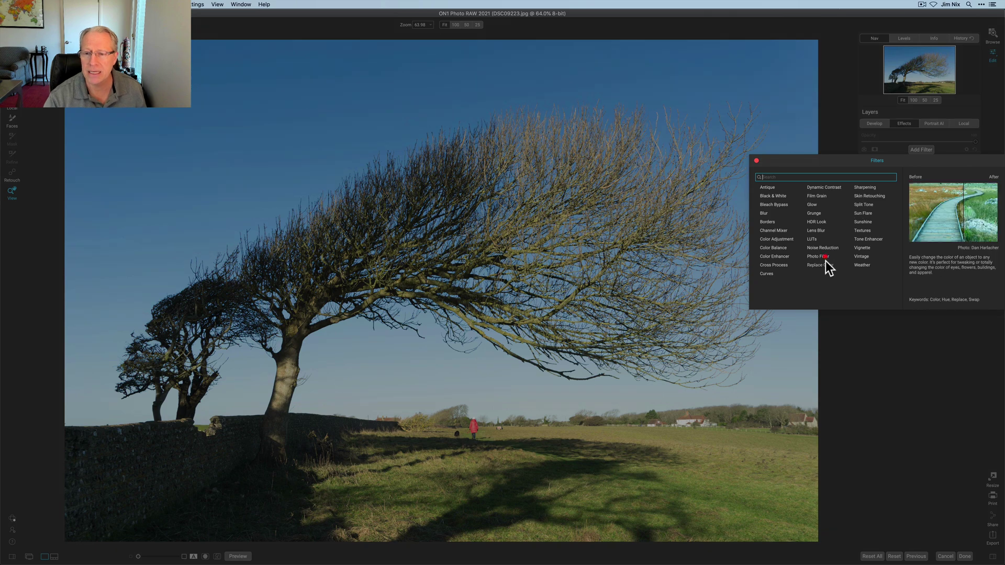
- Add the blue Photo Filter, compare it on and off twice, and attach a layer mask
left_click(824, 255)
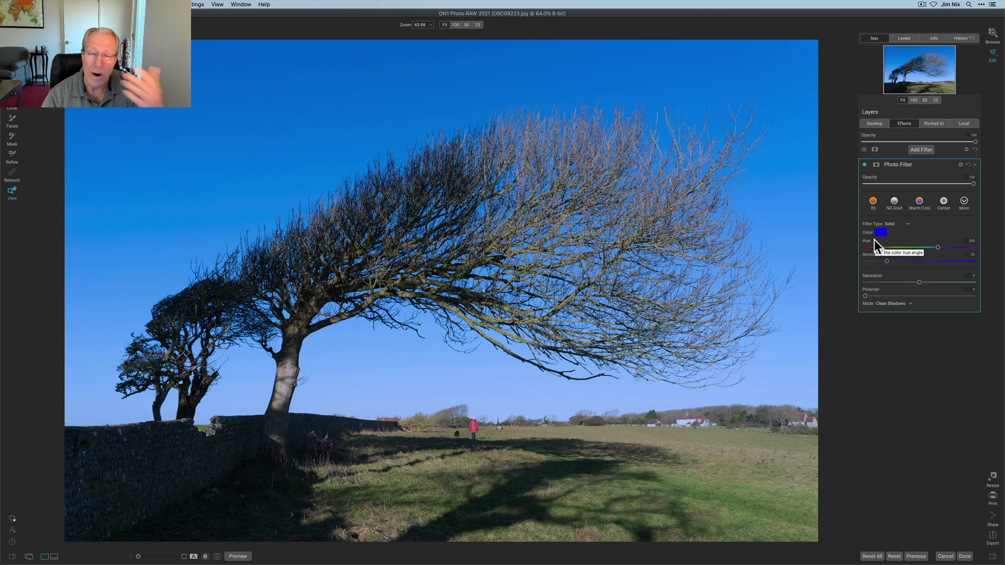
left_click(865, 165)
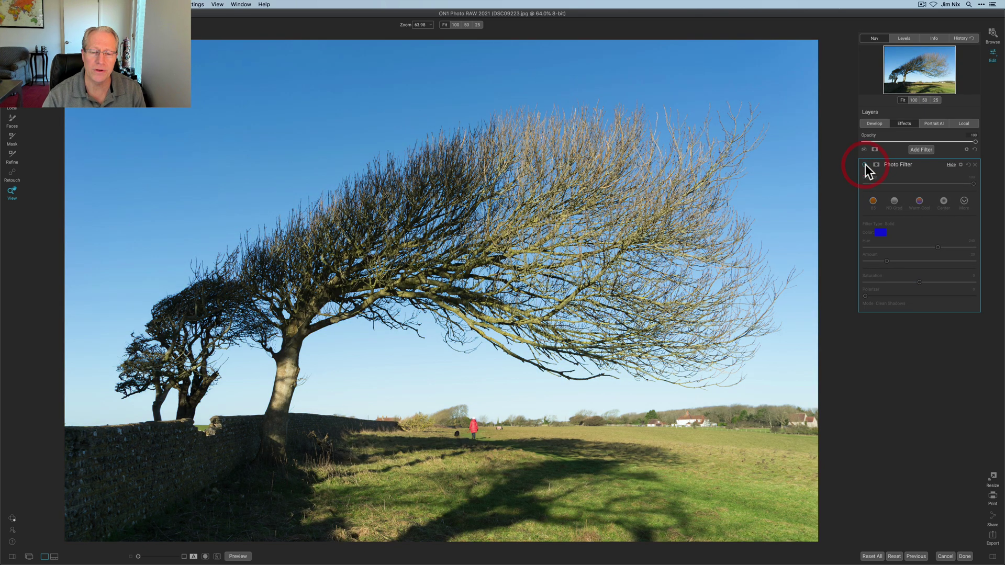
left_click(865, 164)
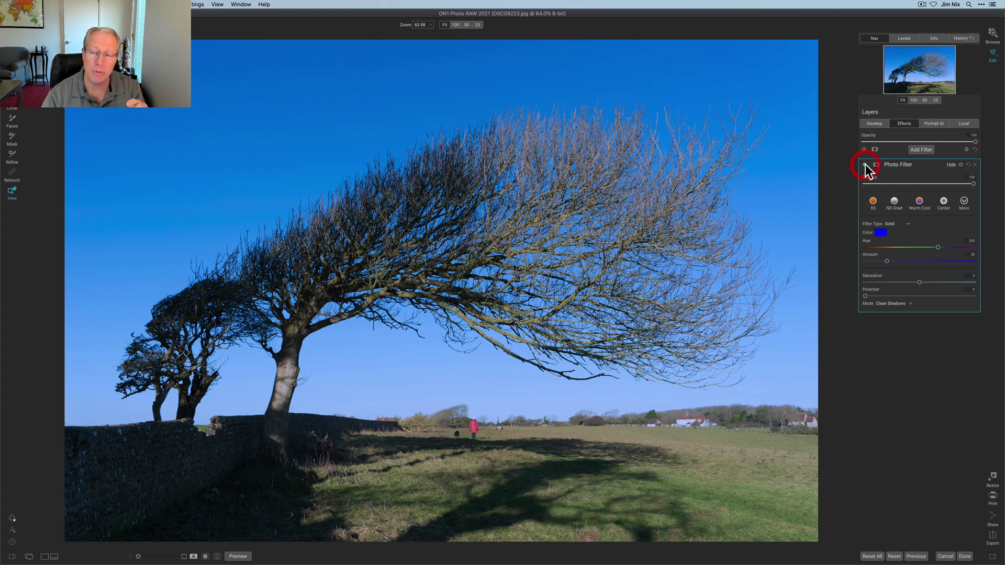
left_click(865, 164)
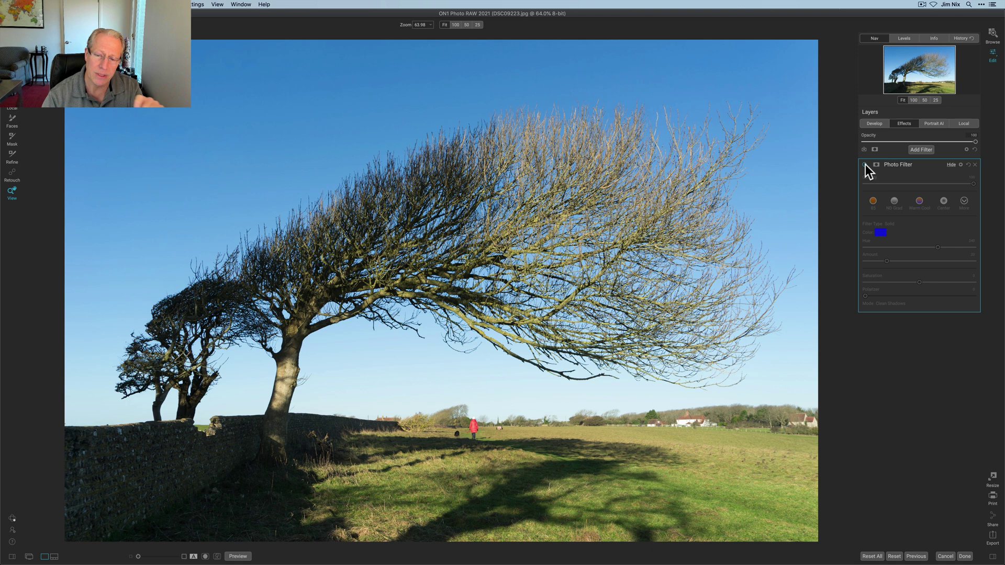
left_click(865, 165)
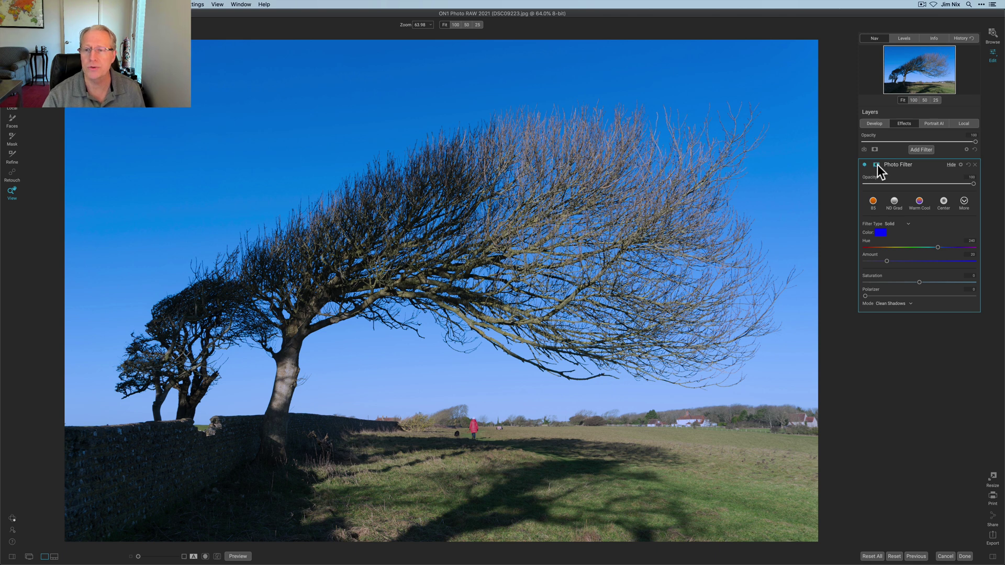
left_click(875, 165)
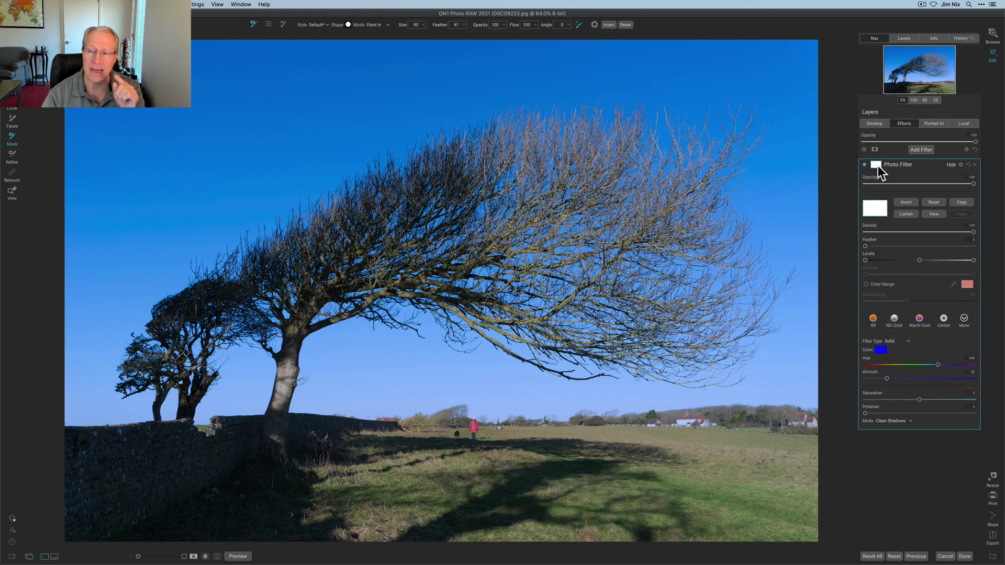
- Invert the Photo Filter mask to black and enable Perfect Brush at size 1300
left_click(907, 202)
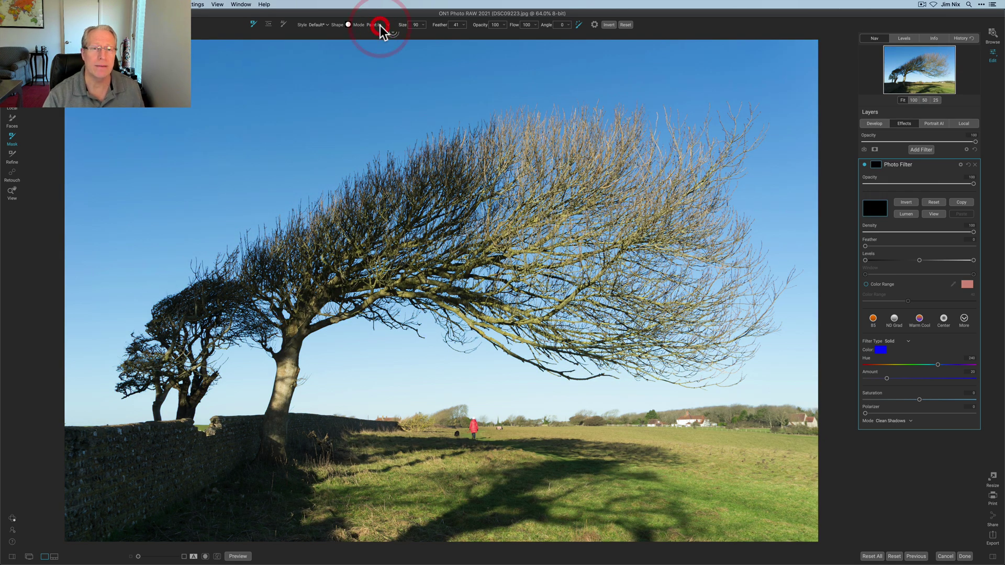
left_click(578, 24)
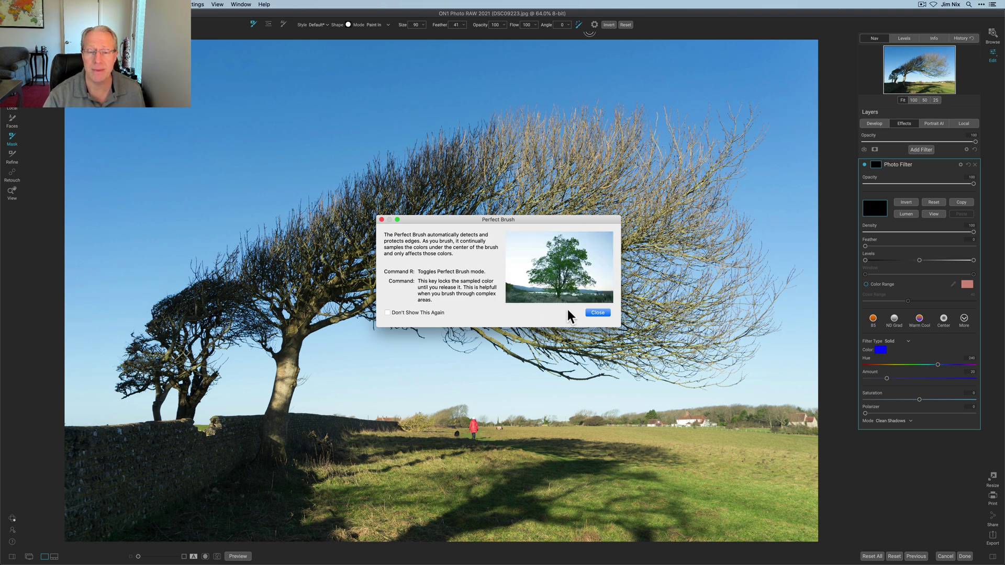
left_click(597, 313)
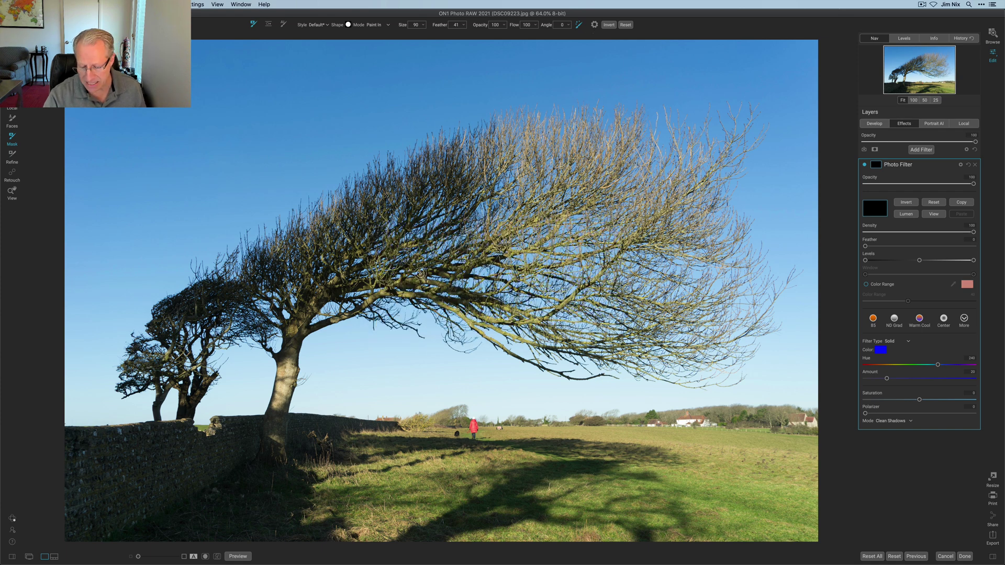
scroll(420, 273, "up", 10)
scroll(420, 274, "up", 10)
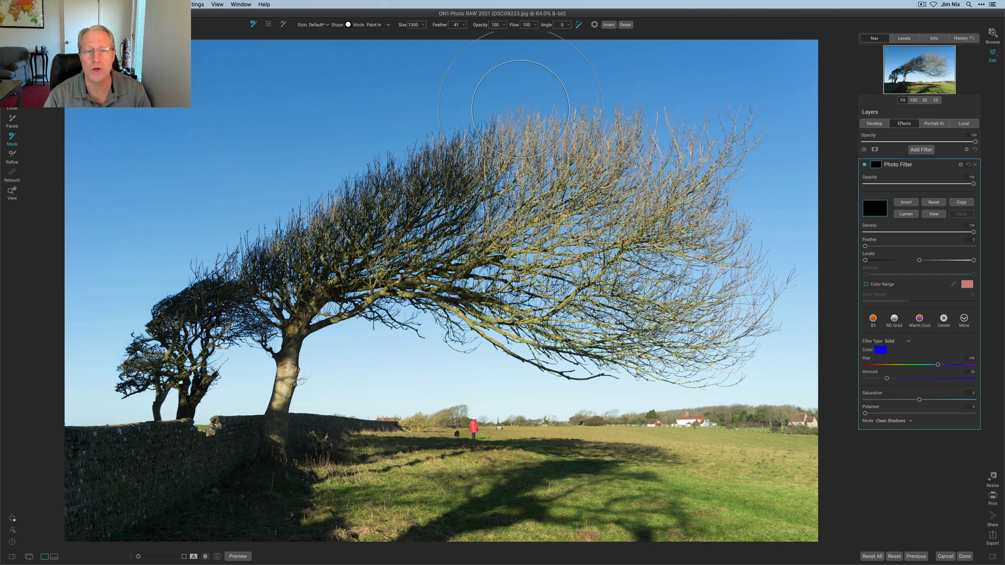
- Paint the blue filter into the sky from the upper right down toward the horizon
mouse_move(523, 78)
left_mouse_down()
mouse_move(649, 99)
mouse_move(581, 78)
mouse_move(806, 89)
mouse_move(785, 189)
mouse_move(694, 205)
mouse_move(785, 236)
mouse_move(743, 366)
mouse_move(676, 387)
mouse_move(591, 385)
left_mouse_up()
mouse_move(777, 283)
left_mouse_down()
mouse_move(598, 351)
mouse_move(459, 363)
mouse_move(651, 364)
mouse_move(470, 355)
mouse_move(262, 325)
mouse_move(401, 340)
mouse_move(337, 359)
mouse_move(256, 363)
mouse_move(275, 362)
mouse_move(265, 374)
mouse_move(27, 410)
mouse_move(226, 361)
mouse_move(156, 311)
mouse_move(248, 249)
mouse_move(33, 279)
mouse_move(81, 355)
mouse_move(199, 341)
mouse_move(100, 267)
mouse_move(165, 204)
mouse_move(229, 195)
mouse_move(253, 171)
mouse_move(49, 129)
mouse_move(179, 110)
mouse_move(206, 47)
mouse_move(324, 268)
mouse_move(190, 268)
mouse_move(432, 226)
mouse_move(464, 308)
mouse_move(414, 244)
mouse_move(556, 180)
mouse_move(746, 181)
mouse_move(740, 156)
mouse_move(238, 185)
mouse_move(165, 263)
mouse_move(85, 293)
left_mouse_up()
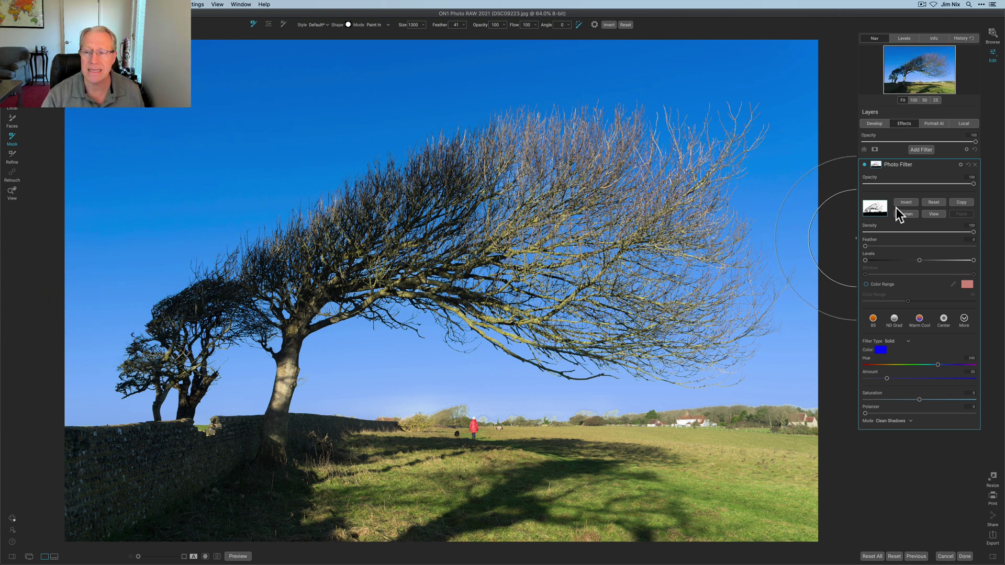
- In black-and-white mask view, paint the filter along the horizon with a 350 brush
left_click(933, 215)
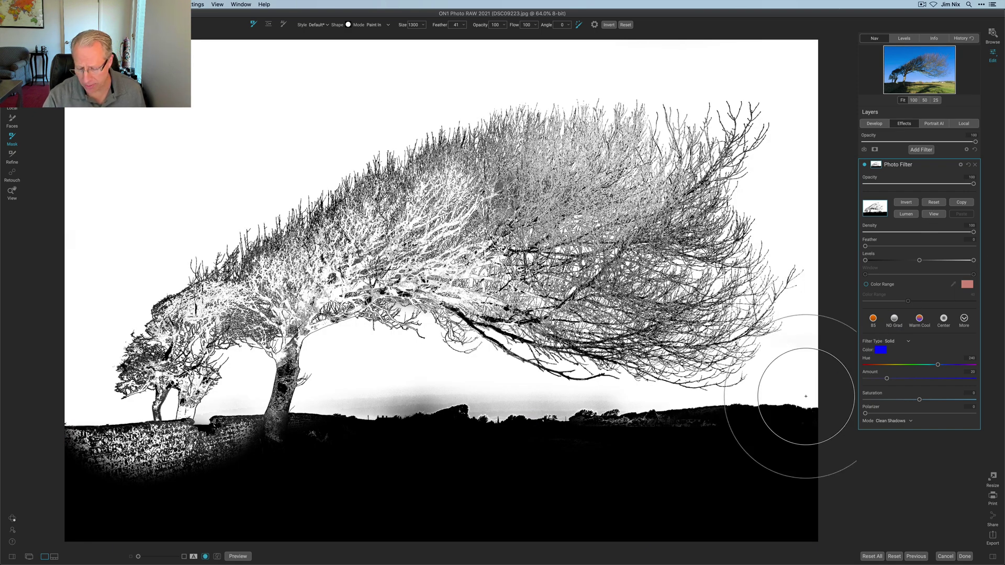
key("bracketleft")
key("bracketleft")
key("bracketleft")
key("bracketleft")
key("bracketleft")
key("bracketleft")
key("bracketleft")
key("bracketleft")
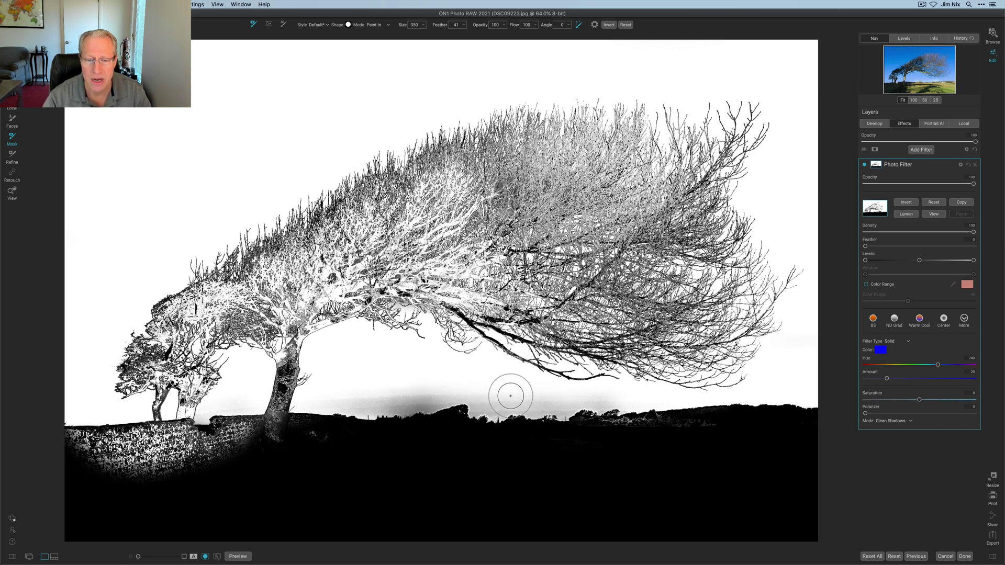
mouse_move(504, 397)
left_mouse_down()
mouse_move(648, 388)
mouse_move(343, 401)
mouse_move(430, 399)
mouse_move(300, 387)
mouse_move(187, 407)
mouse_move(221, 400)
left_mouse_up()
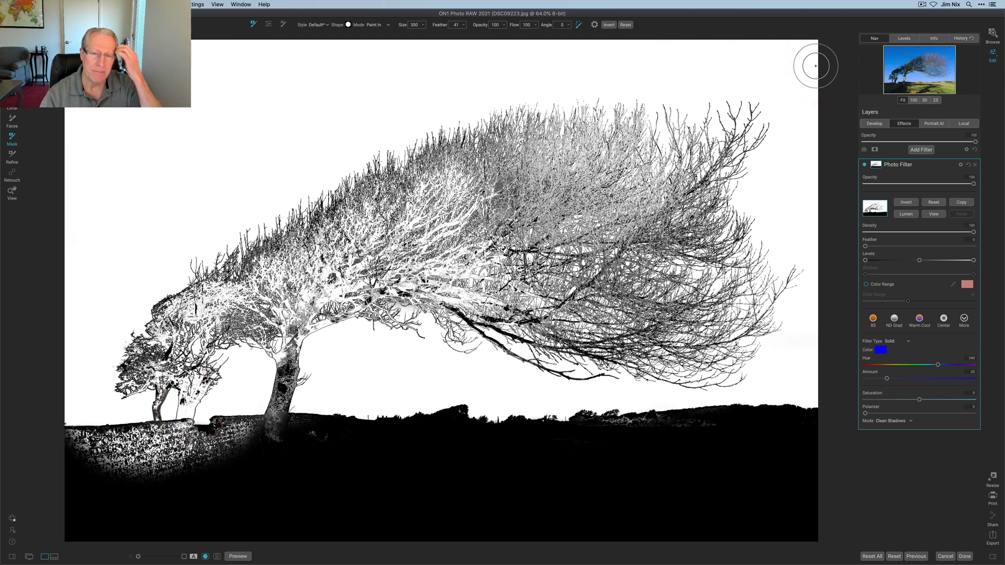
- In mask view, paint the filter into the sky gaps among the upper tree branches
left_click(930, 212)
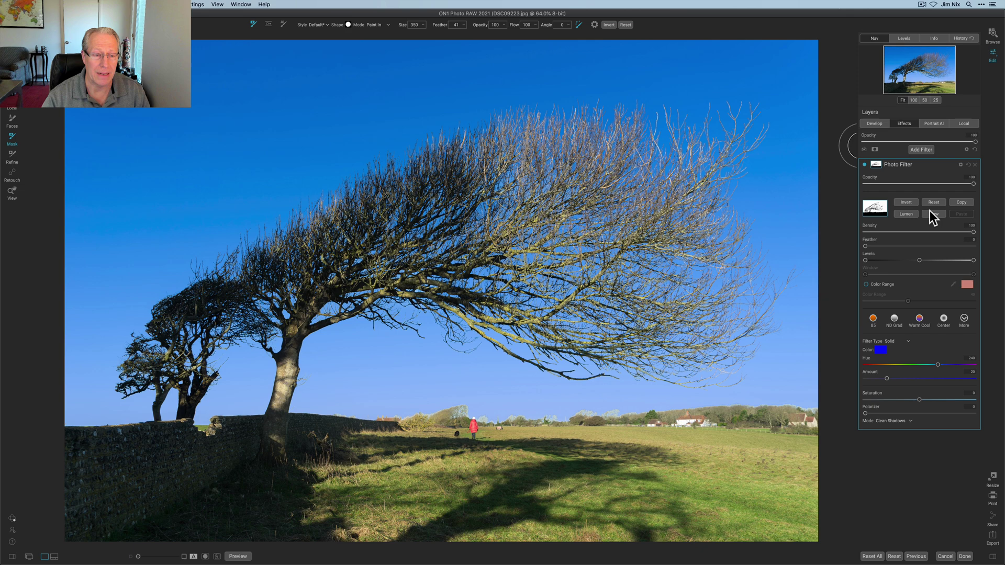
left_click(929, 212)
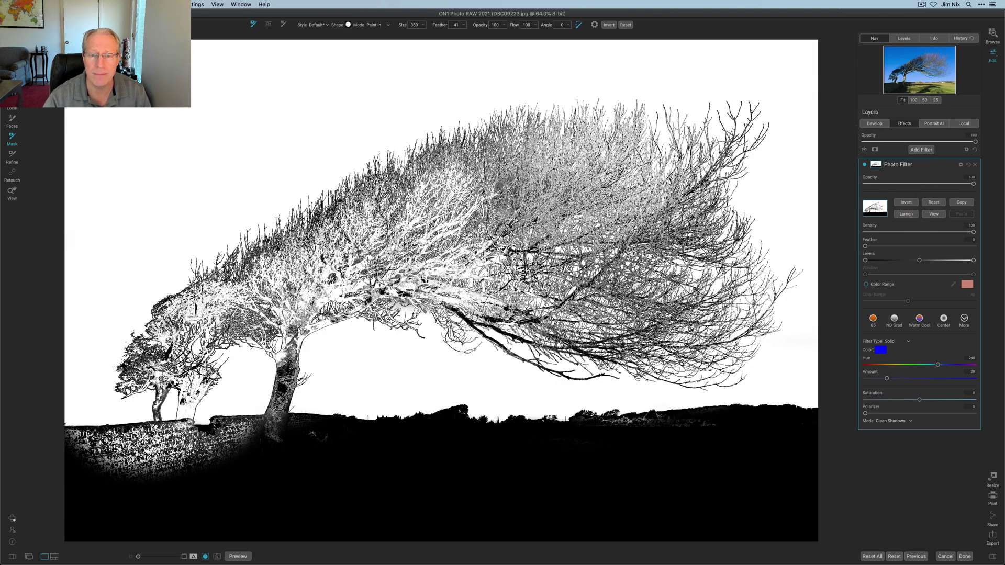
mouse_move(500, 196)
left_mouse_down()
mouse_move(548, 178)
mouse_move(490, 197)
mouse_move(566, 194)
mouse_move(544, 208)
mouse_move(612, 198)
mouse_move(445, 230)
left_mouse_up()
mouse_move(536, 265)
left_mouse_down()
mouse_move(545, 231)
mouse_move(680, 204)
mouse_move(428, 166)
mouse_move(299, 246)
mouse_move(241, 267)
mouse_move(398, 234)
mouse_move(474, 271)
mouse_move(554, 225)
left_mouse_up()
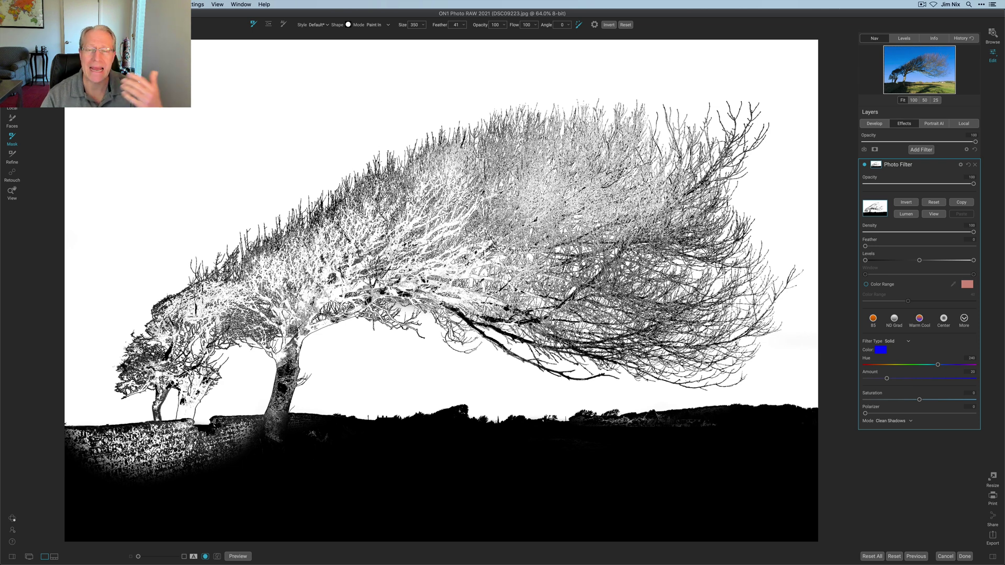
- Paint the mask off the lower-left stone wall using Paint Out, then view the colour photo
left_click(375, 24)
left_click(377, 33)
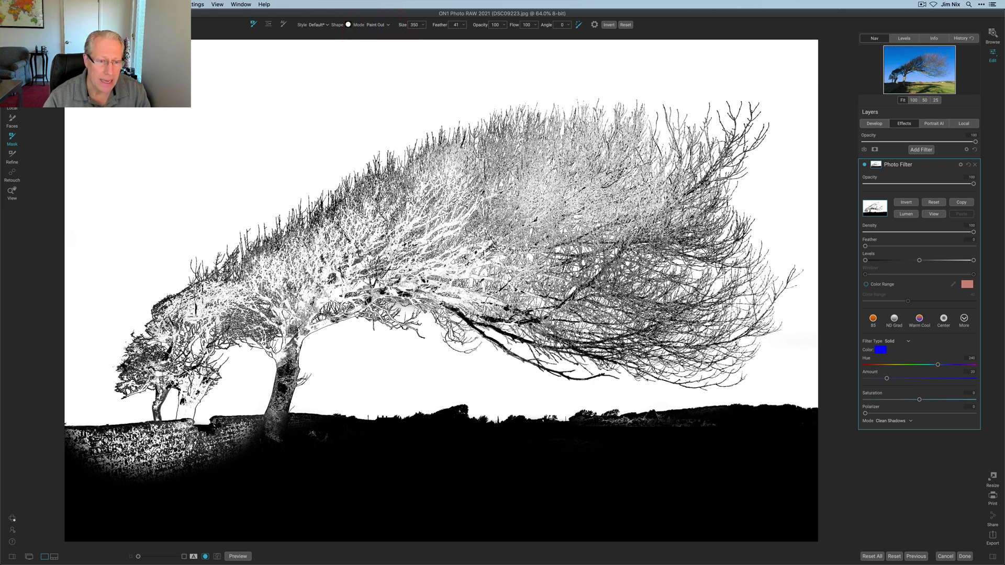
mouse_move(146, 470)
left_mouse_down()
mouse_move(247, 438)
mouse_move(59, 455)
mouse_move(155, 464)
mouse_move(57, 449)
mouse_move(130, 457)
left_mouse_up()
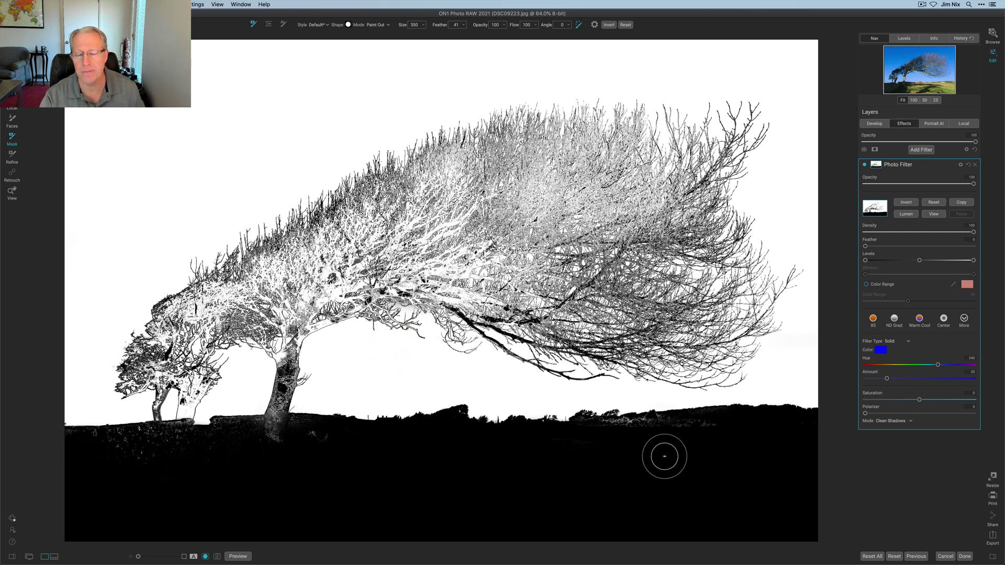
left_click(934, 212)
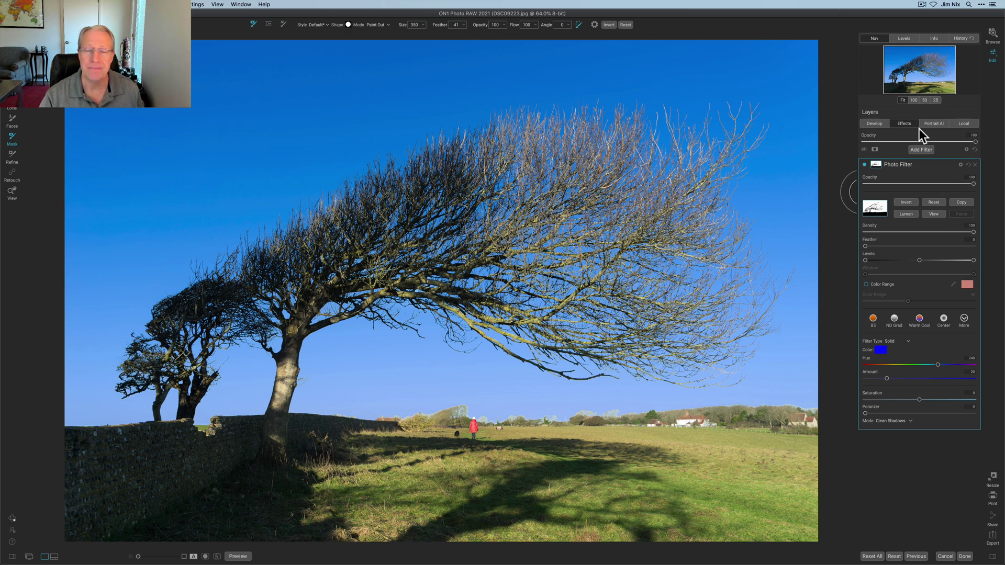
- View the mask at 100% around the horizon and shrink the brush to size 125
left_click(913, 100)
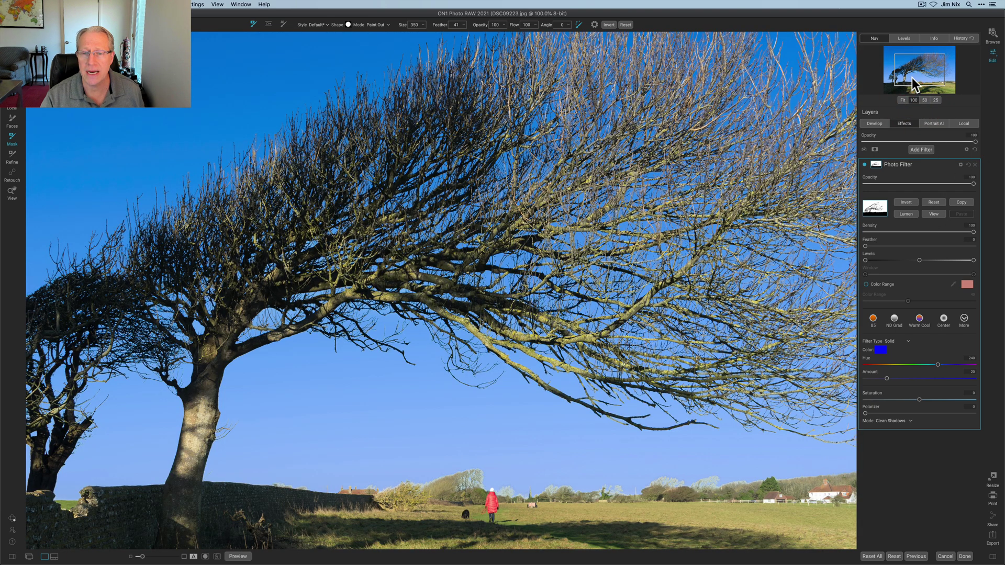
left_click_drag(911, 80, 925, 75)
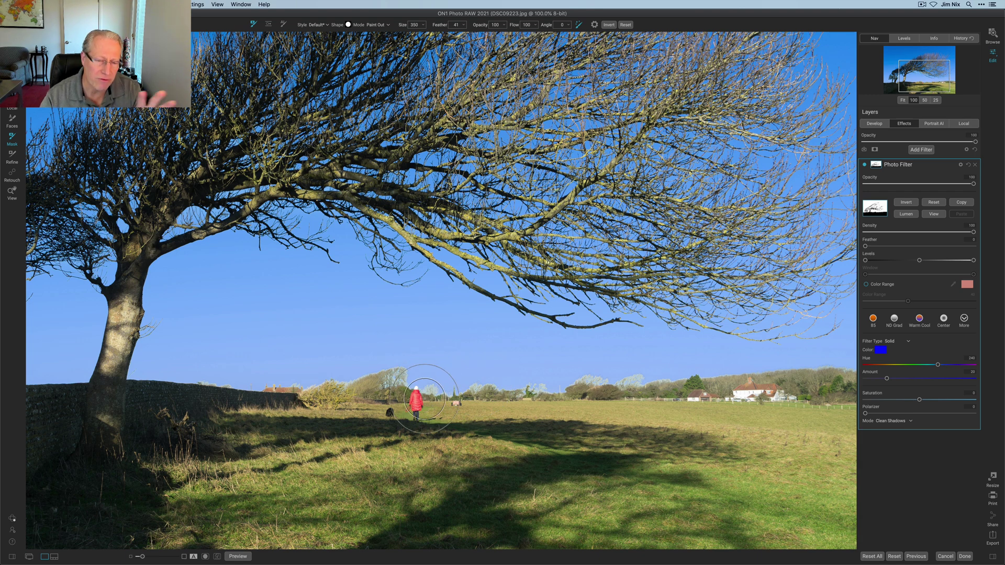
left_click(932, 213)
key("bracketleft")
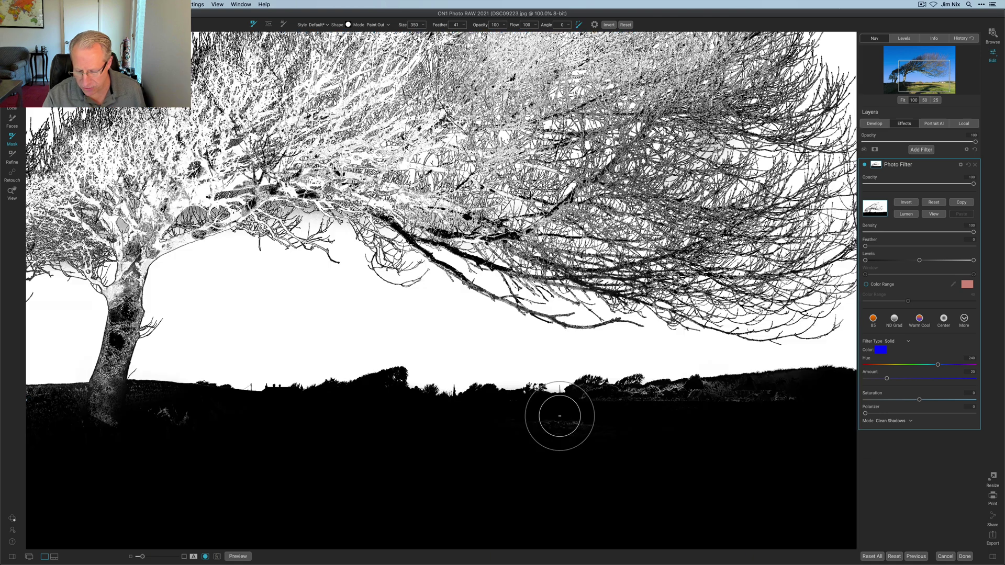
key("bracketleft")
key("bracketleft")
key("bracketleft")
key("bracketleft")
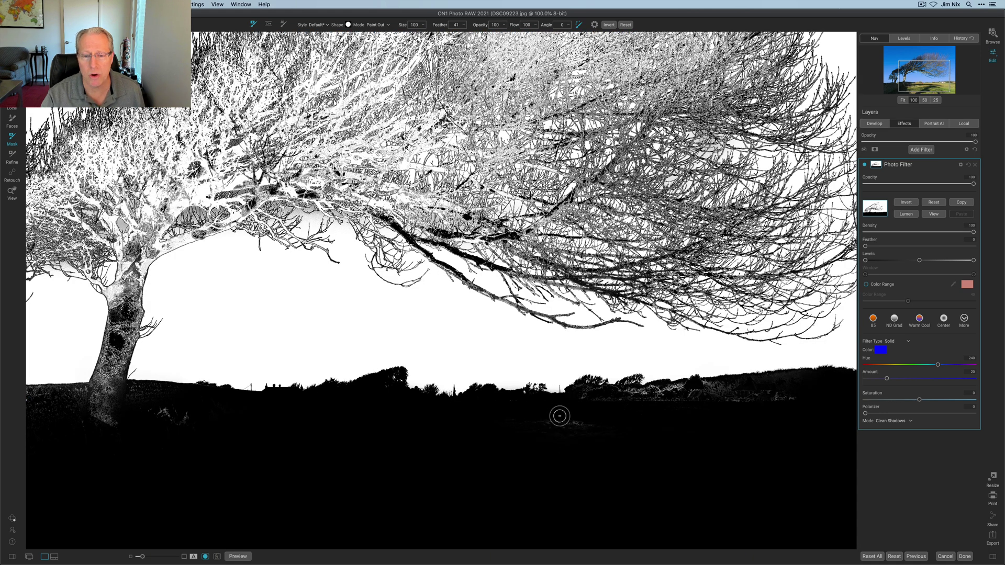
key("bracketleft")
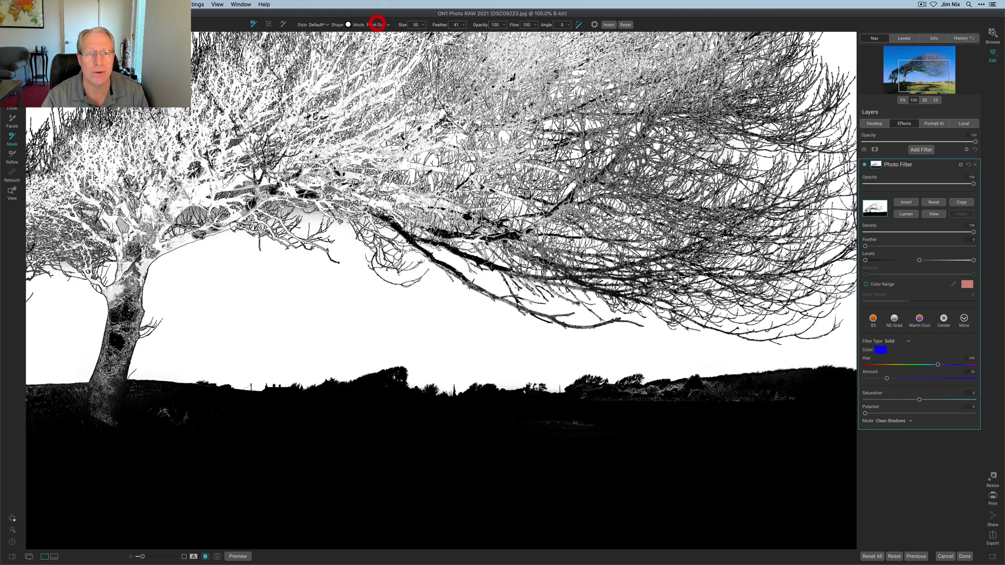
- Switch the brush to Paint In and paint the filter onto the dark hilltop
left_click(375, 24)
left_click(377, 35)
mouse_move(394, 374)
left_mouse_down()
mouse_move(345, 376)
mouse_move(397, 372)
mouse_move(379, 379)
mouse_move(362, 362)
mouse_move(368, 373)
mouse_move(406, 374)
left_mouse_up()
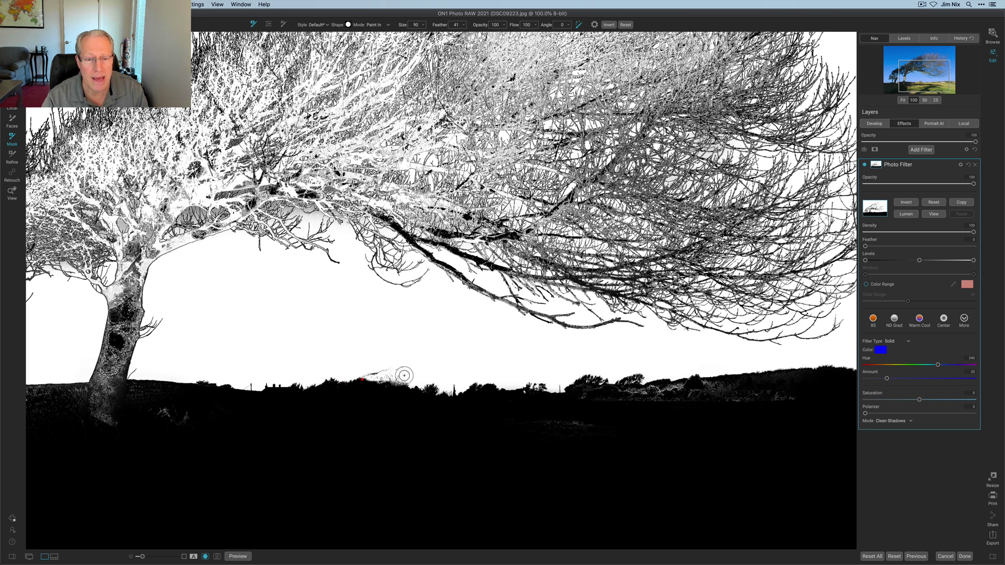
- Back in the colour photo, paint the filter along the distant hilltop trees
left_click(933, 214)
mouse_move(387, 387)
left_mouse_down()
mouse_move(405, 381)
mouse_move(334, 391)
mouse_move(353, 370)
mouse_move(298, 391)
mouse_move(202, 388)
mouse_move(258, 383)
left_mouse_up()
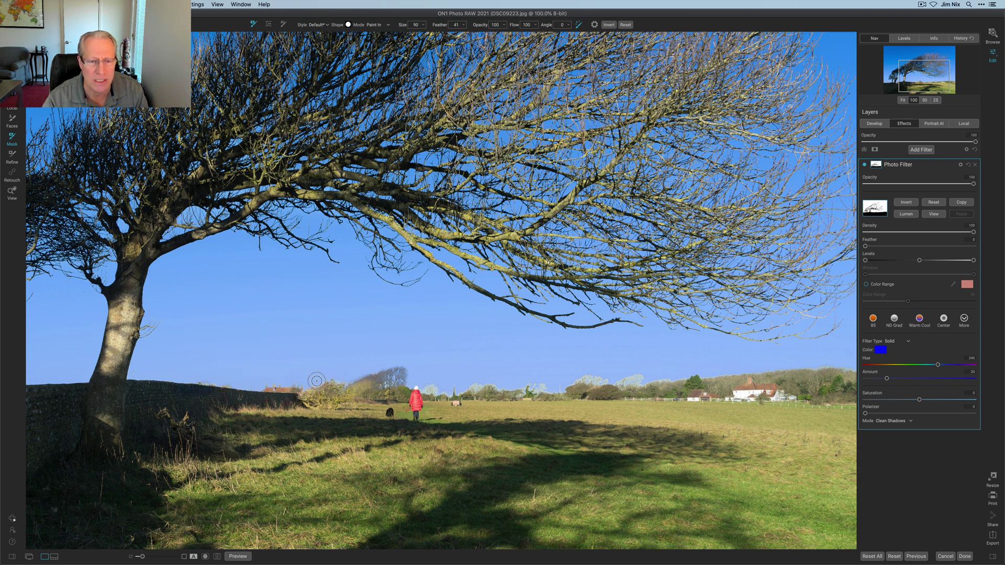
mouse_move(394, 367)
left_mouse_down()
mouse_move(437, 394)
mouse_move(561, 382)
mouse_move(514, 390)
mouse_move(556, 393)
mouse_move(602, 378)
mouse_move(585, 380)
mouse_move(855, 375)
mouse_move(792, 368)
mouse_move(855, 365)
mouse_move(824, 362)
mouse_move(855, 368)
mouse_move(546, 396)
mouse_move(516, 396)
mouse_move(556, 385)
mouse_move(470, 396)
mouse_move(500, 387)
mouse_move(310, 388)
left_mouse_up()
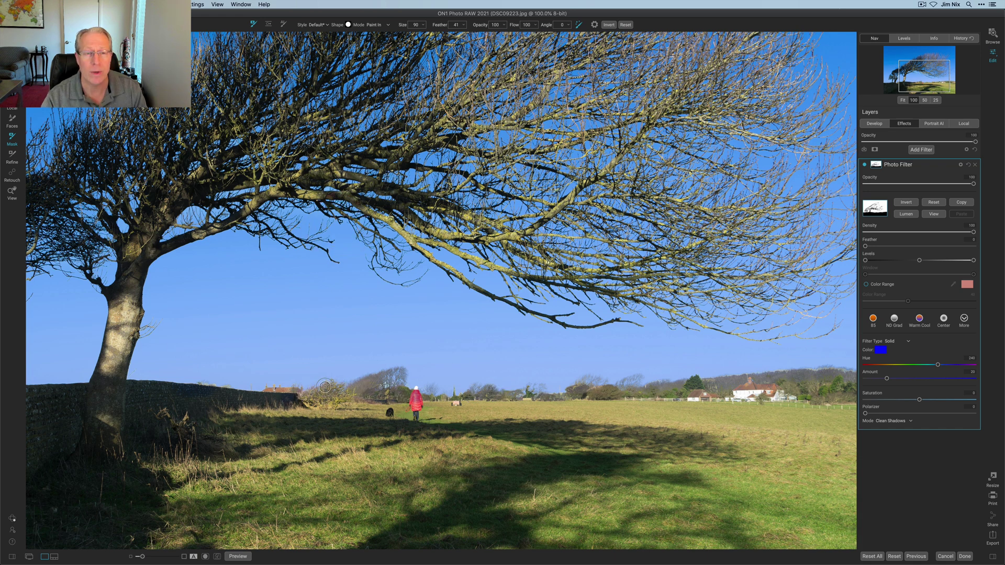
- Paint the filter off the red-coated walker, then fit the photo and show the mask
left_click(375, 25)
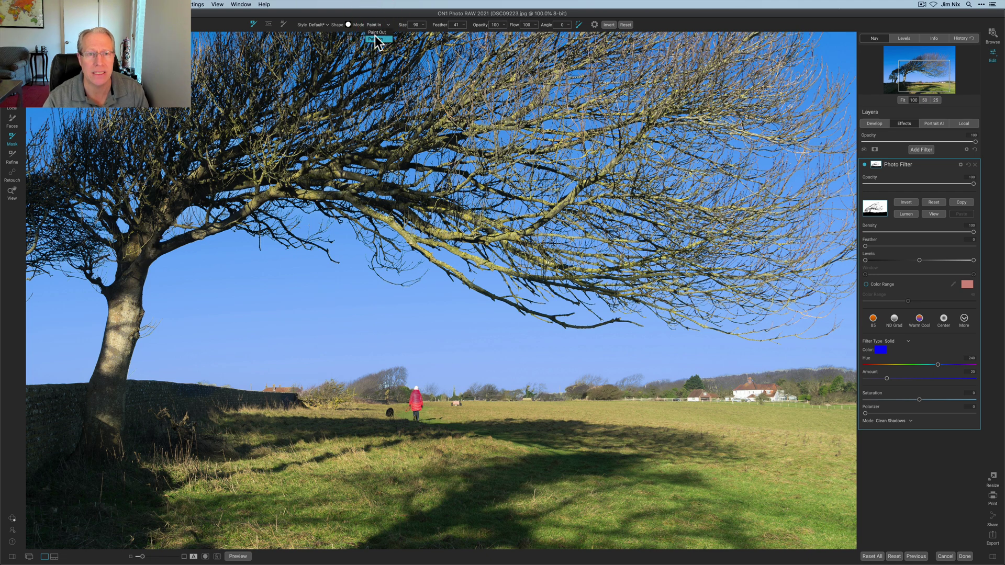
left_click(373, 32)
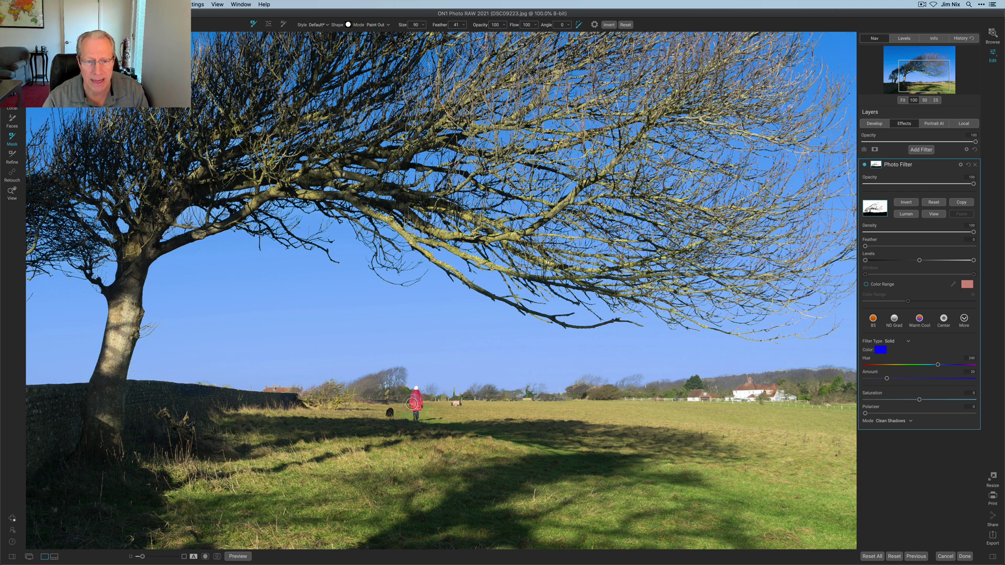
left_click_drag(416, 399, 411, 406)
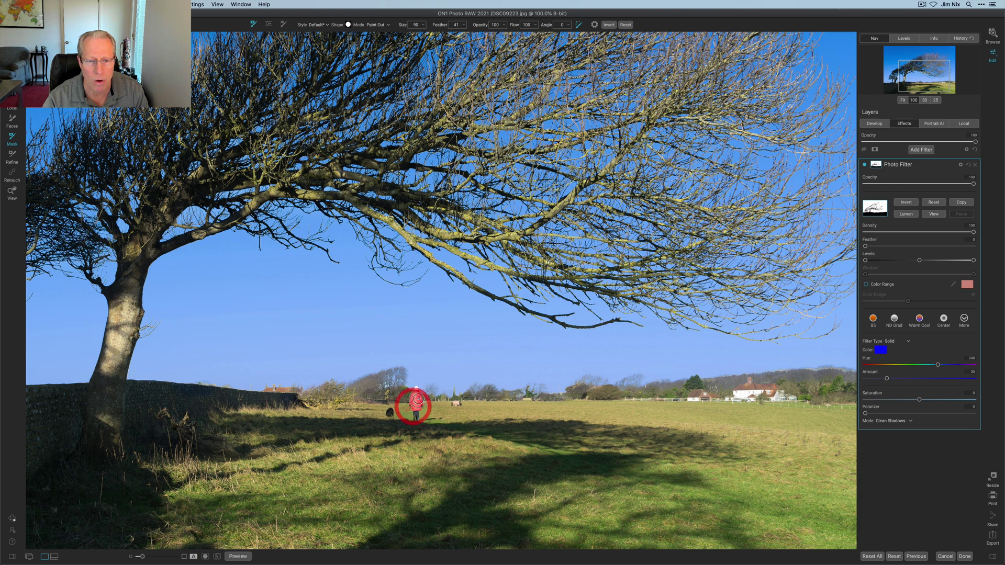
left_click(904, 100)
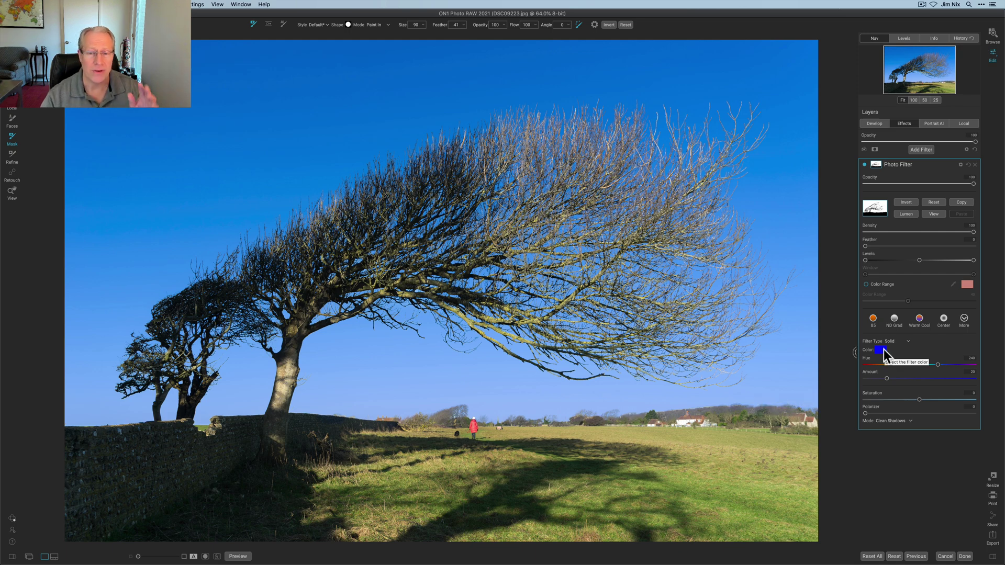
left_click(934, 215)
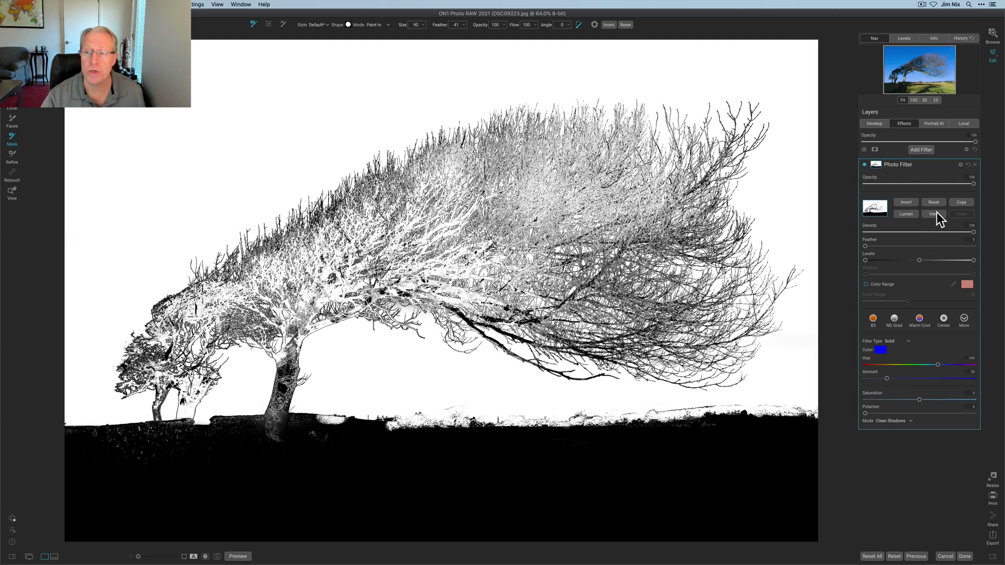
- Compare the filter on and off, raise its Amount slightly, and show the mask again
left_click(878, 212)
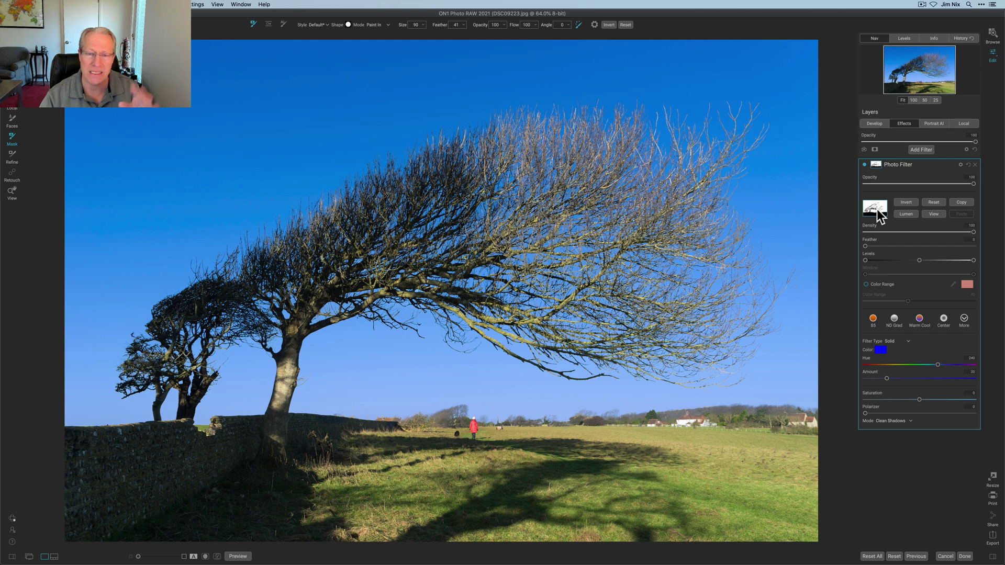
left_click(864, 165)
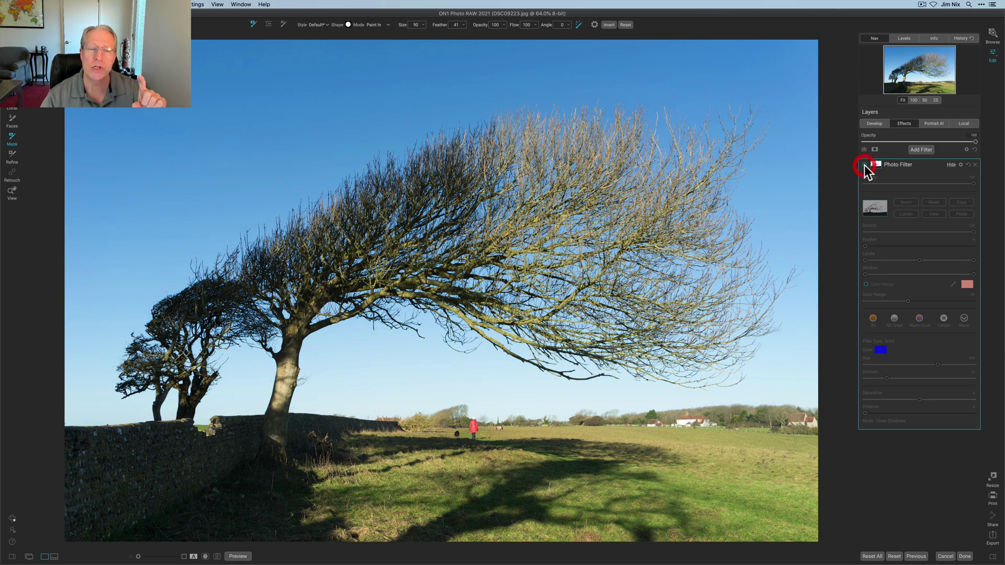
left_click(864, 165)
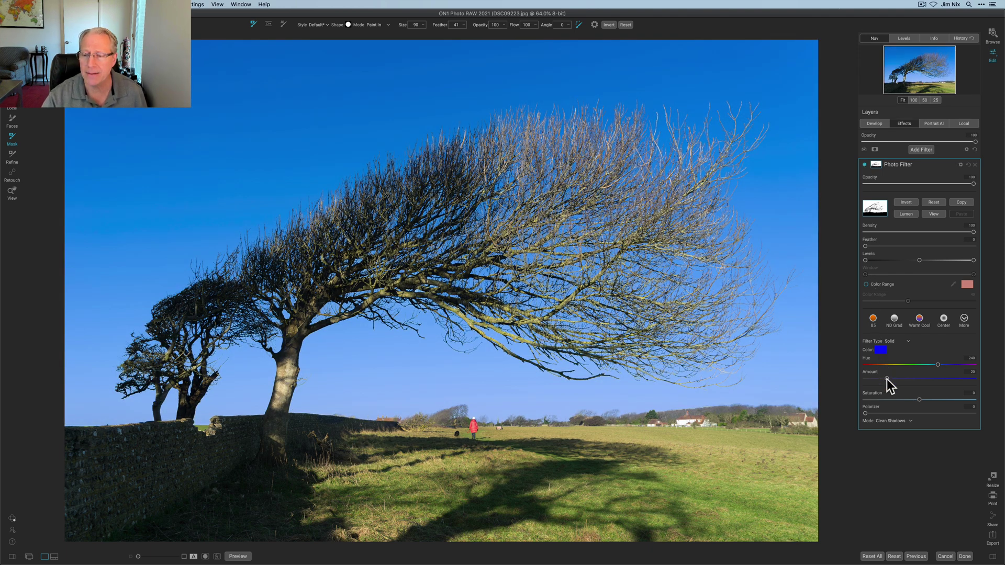
left_click_drag(877, 378, 879, 378)
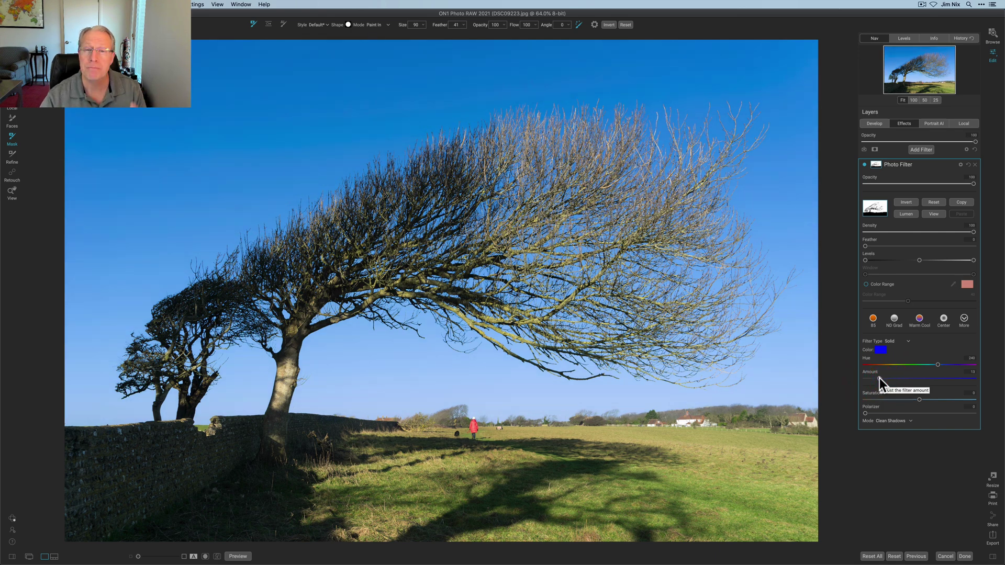
left_click(929, 213)
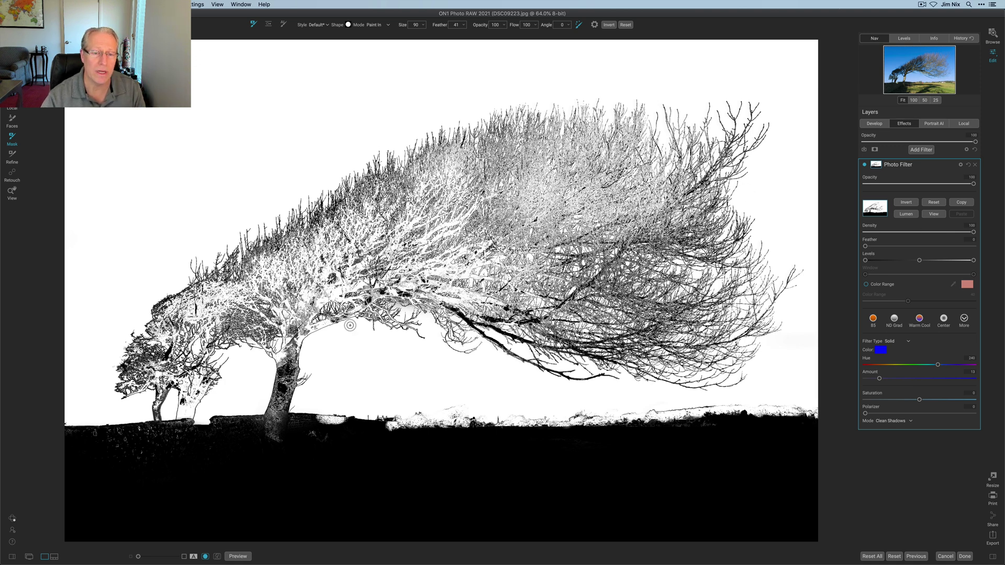
- Paint the filter off the main trunk down to its base in Paint Out, then restore Paint In
left_click(374, 25)
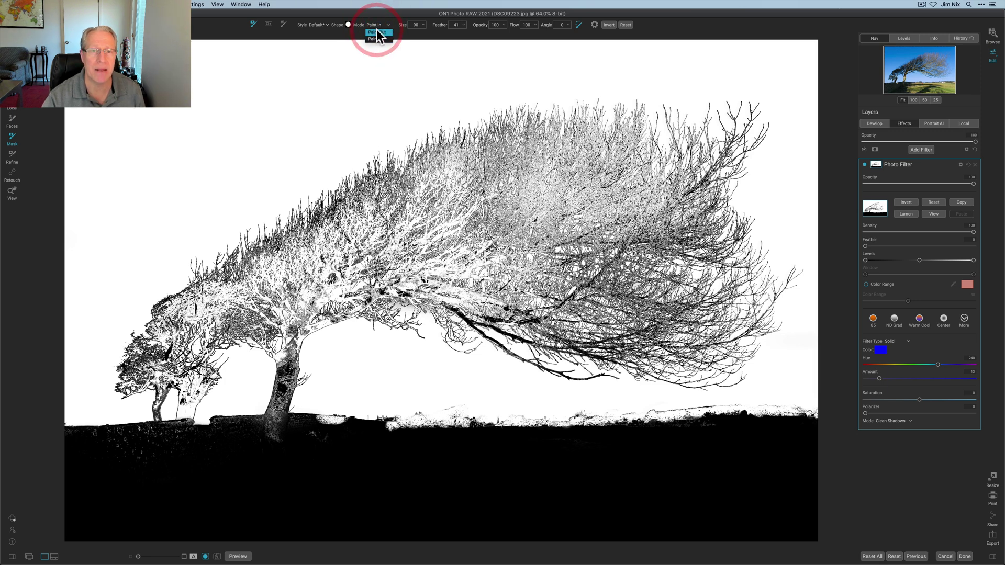
left_click(378, 32)
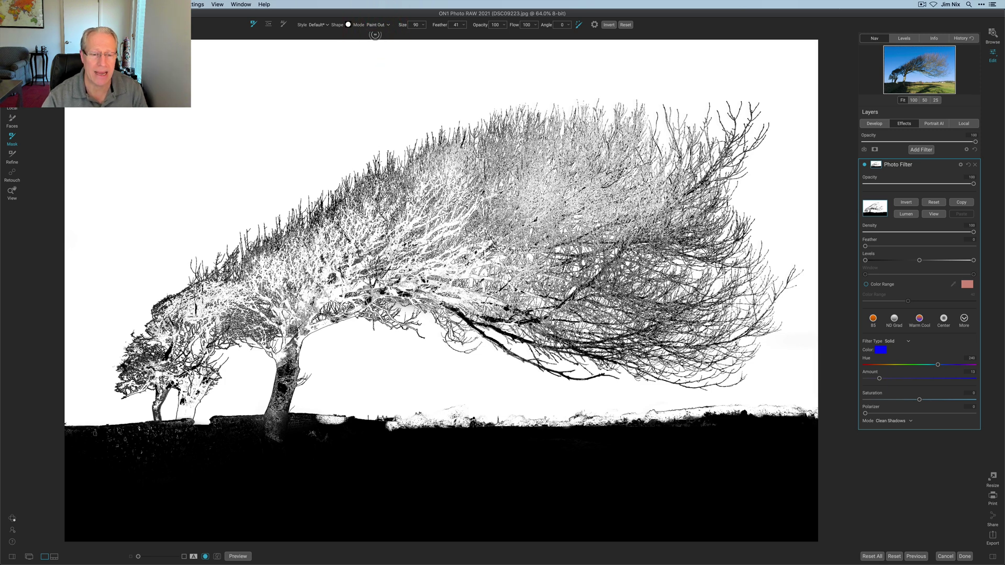
left_click(314, 419)
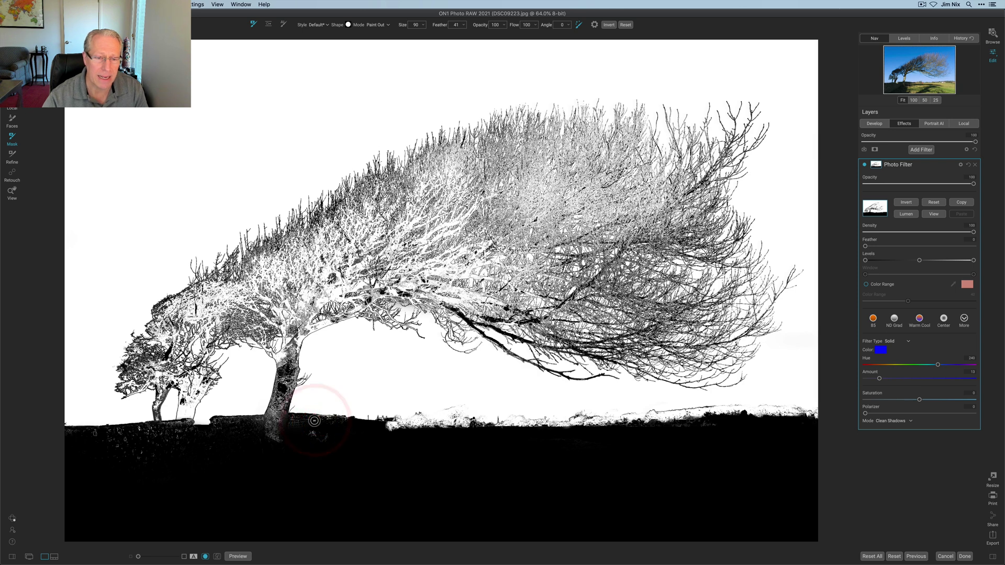
mouse_move(284, 390)
left_mouse_down()
mouse_move(276, 357)
mouse_move(333, 320)
mouse_move(265, 352)
mouse_move(297, 353)
mouse_move(267, 433)
mouse_move(275, 414)
mouse_move(274, 441)
mouse_move(292, 351)
mouse_move(274, 417)
left_mouse_up()
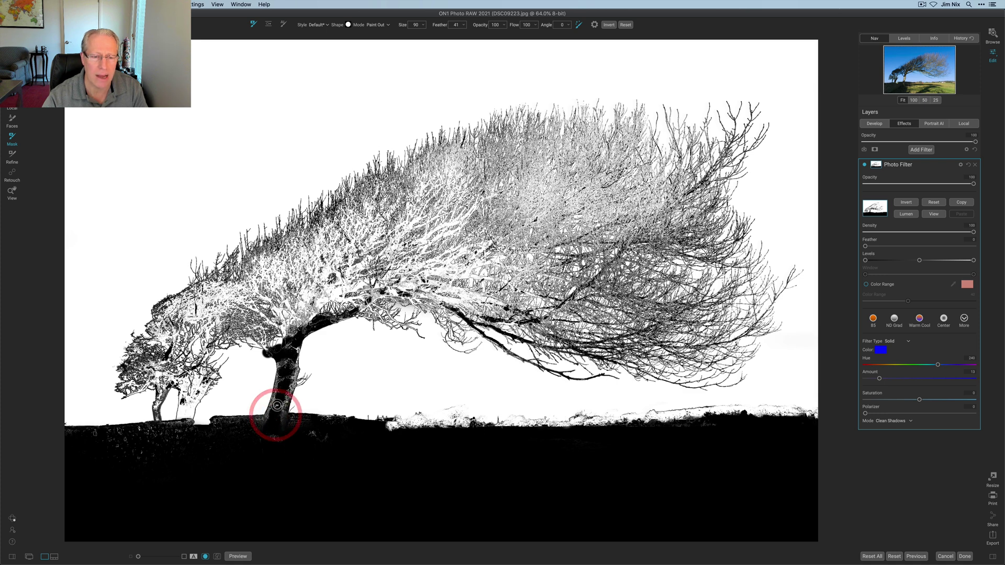
left_click(379, 25)
left_click(377, 39)
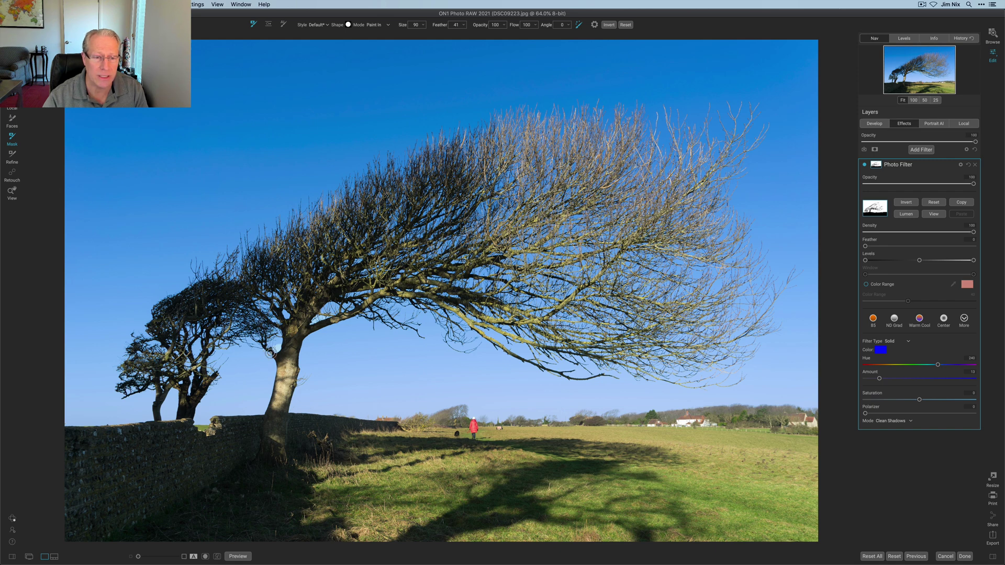
left_click(264, 369)
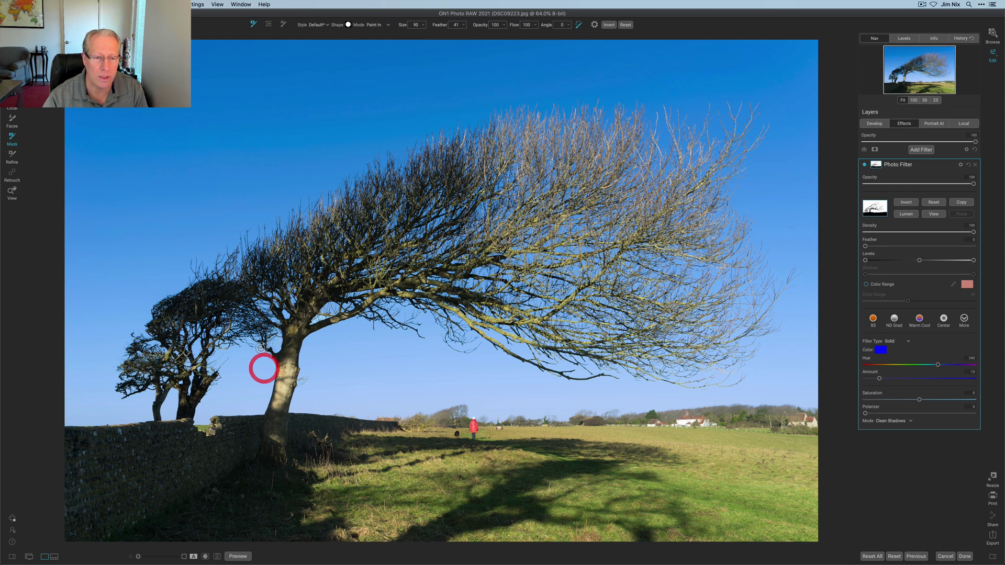
left_click(937, 213)
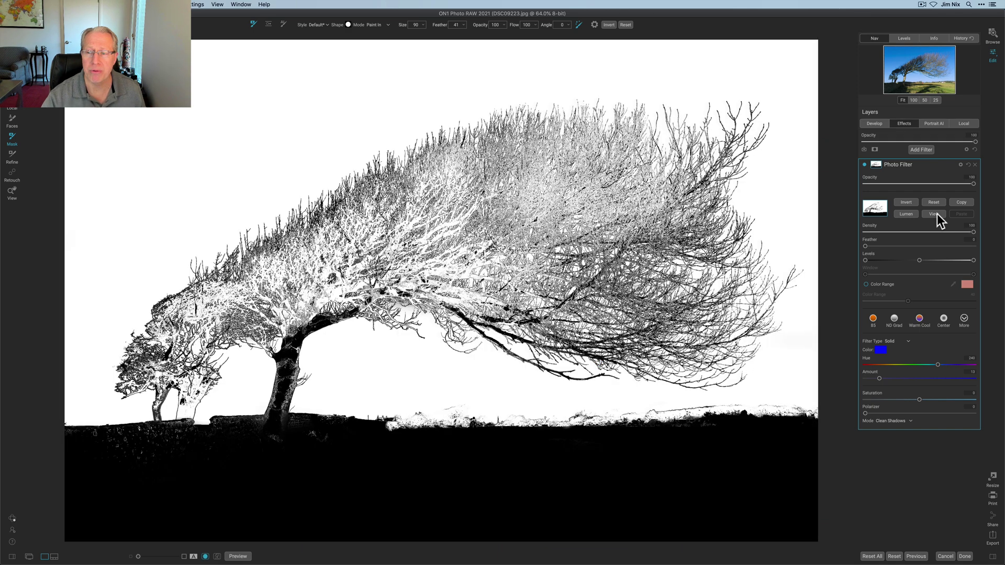
left_click(933, 214)
left_click(865, 164)
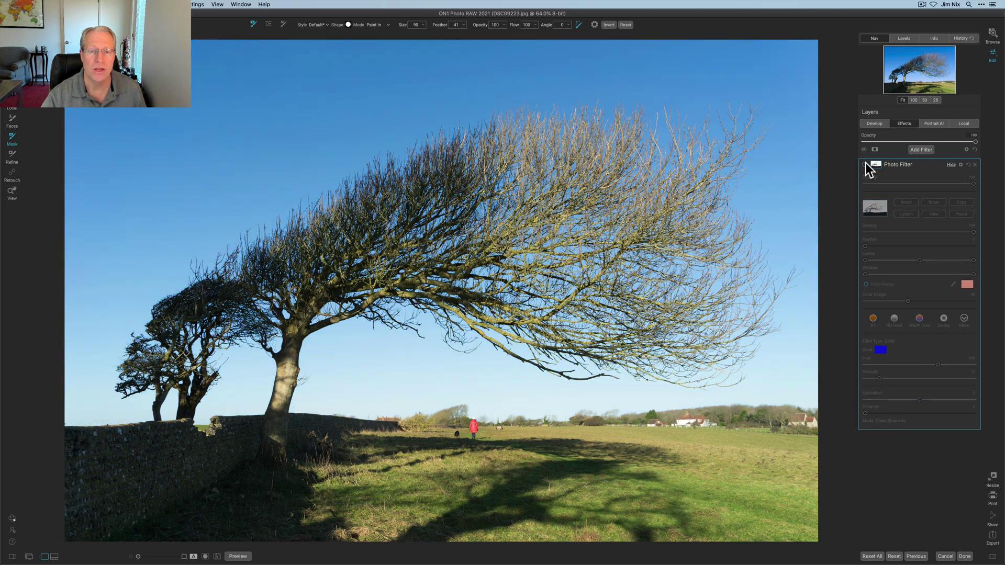
left_click(864, 164)
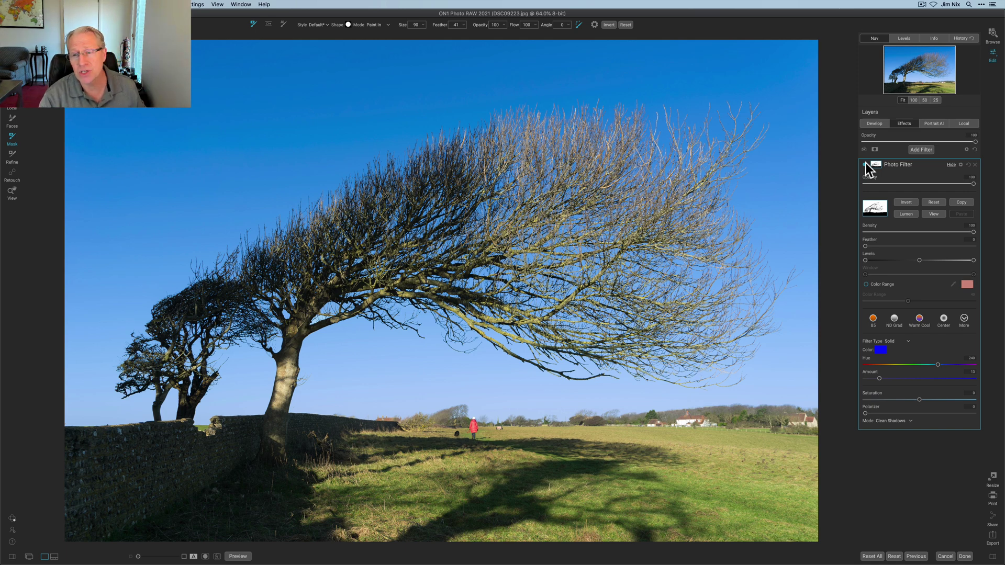
left_click(933, 214)
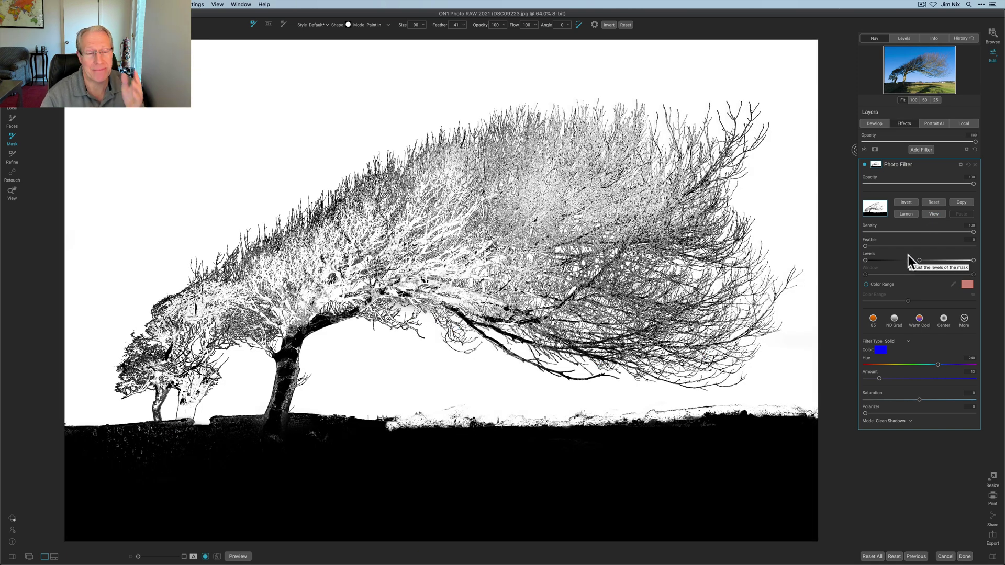
left_click(932, 214)
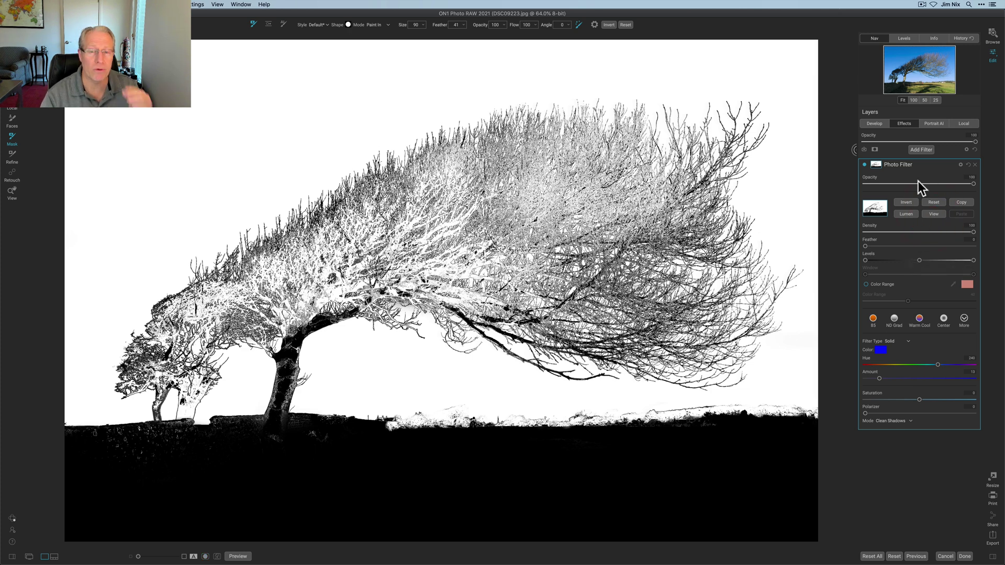